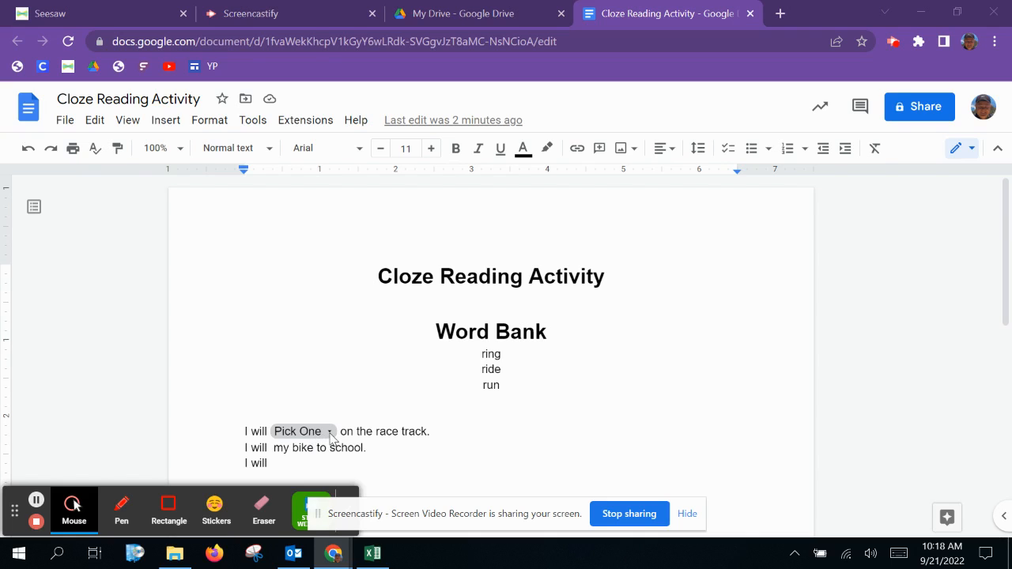
Step: Set the first sentence's dropdown to run
{"action": "left_click", "coordinate": [330, 433]}
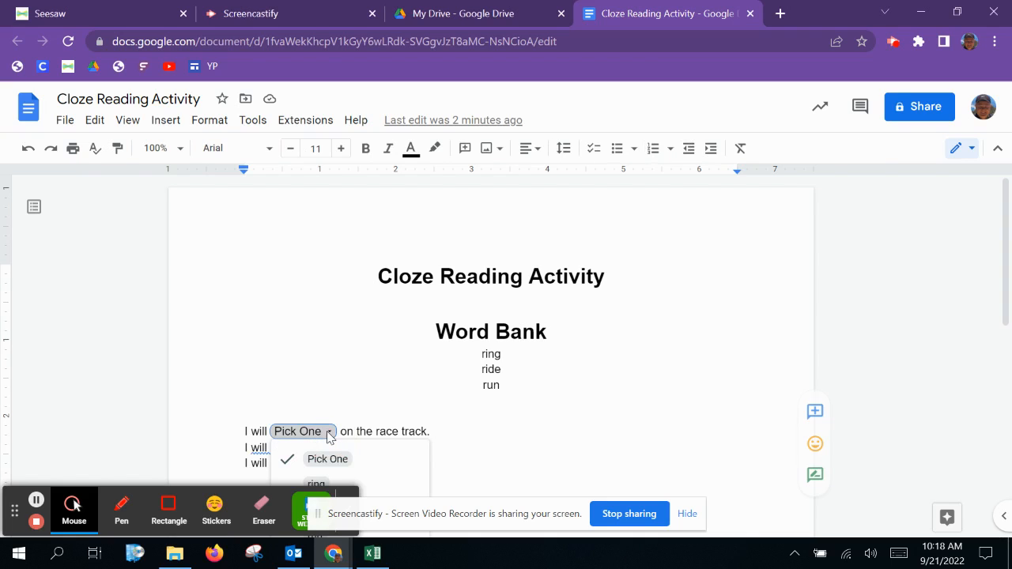
{"action": "scroll", "coordinate": [332, 440], "scroll_direction": "down", "scroll_amount": 2}
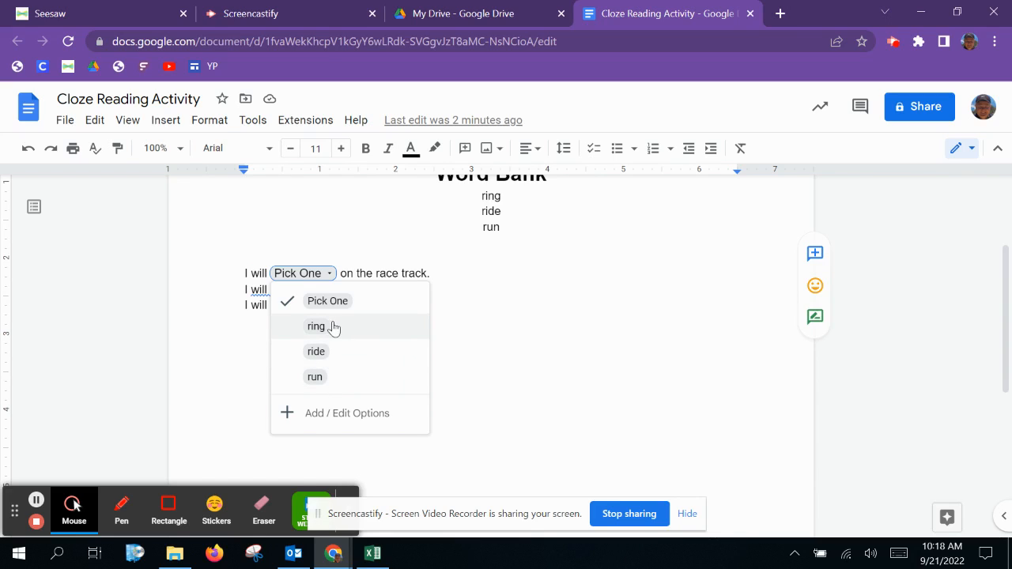
{"action": "left_click", "coordinate": [343, 378]}
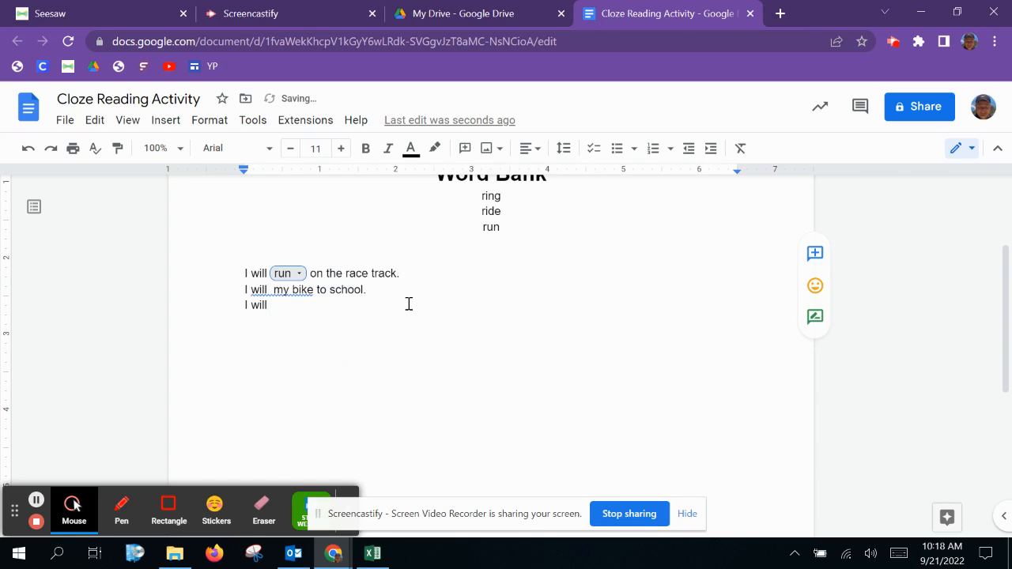
Step: Insert a Configuration 1 dropdown into the second sentence after "I will"
{"action": "left_click", "coordinate": [276, 292]}
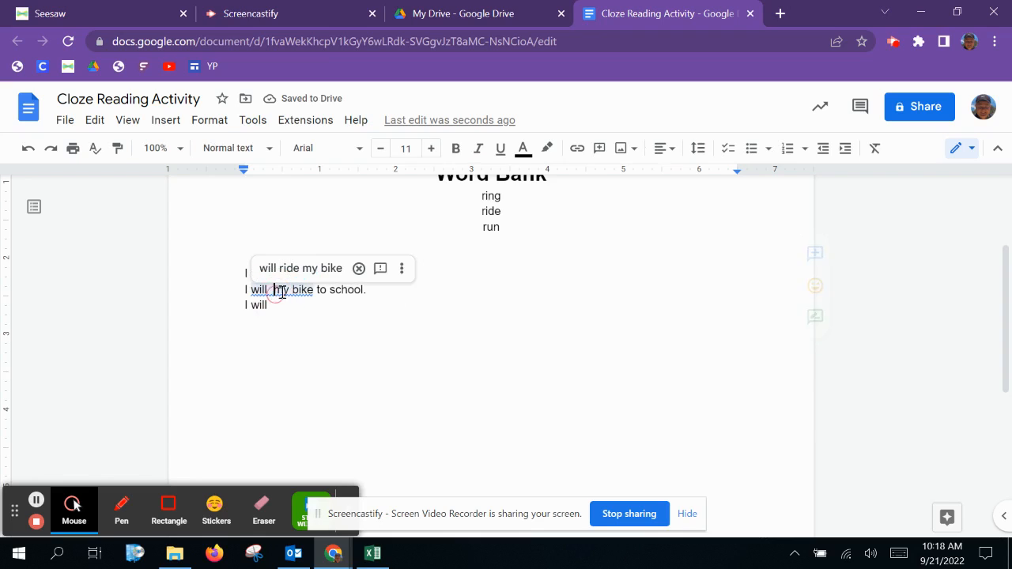
{"action": "left_click", "coordinate": [323, 323]}
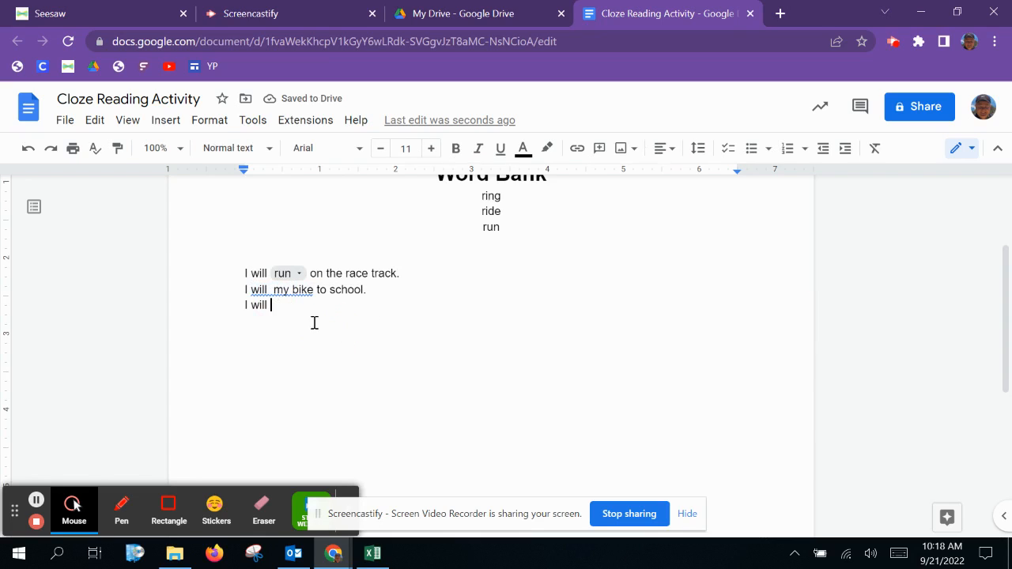
{"action": "left_click", "coordinate": [272, 294]}
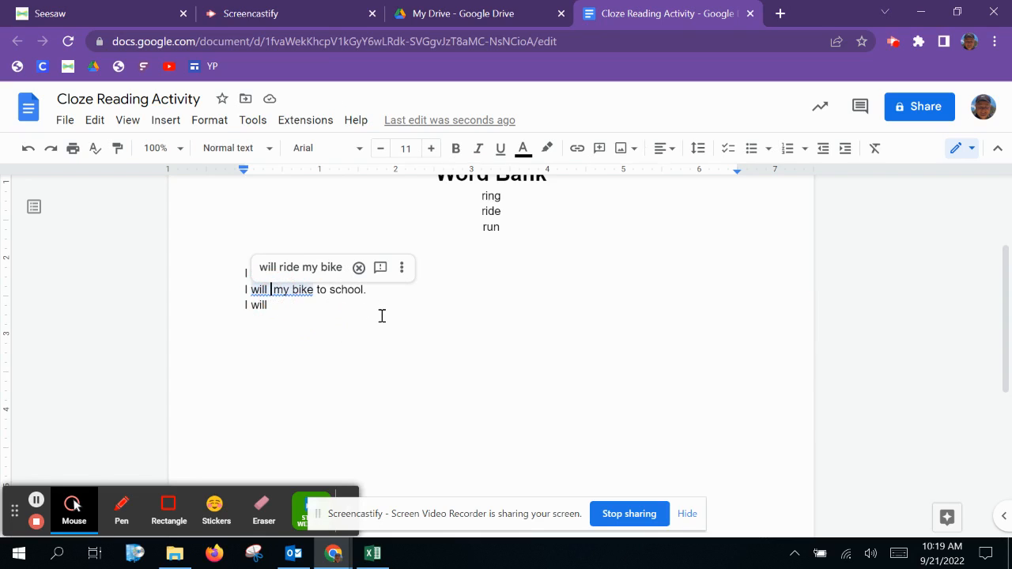
{"action": "left_click", "coordinate": [164, 128]}
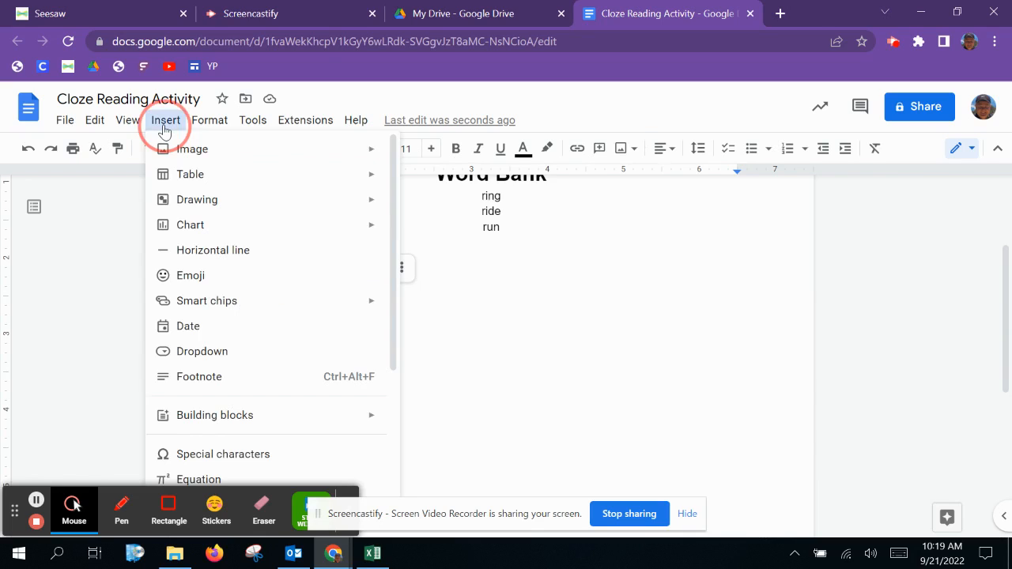
{"action": "left_click", "coordinate": [252, 352]}
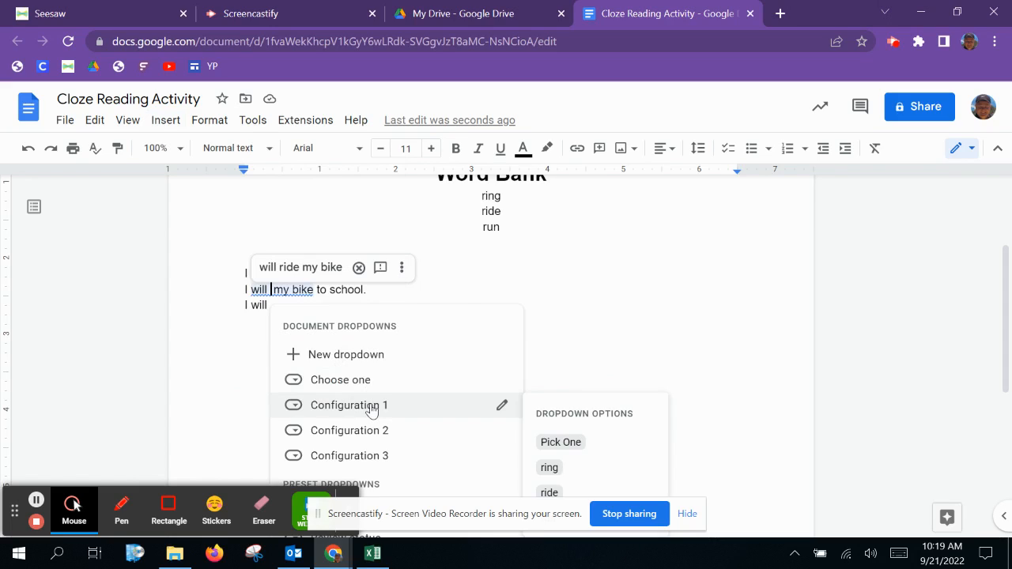
{"action": "left_click", "coordinate": [370, 407]}
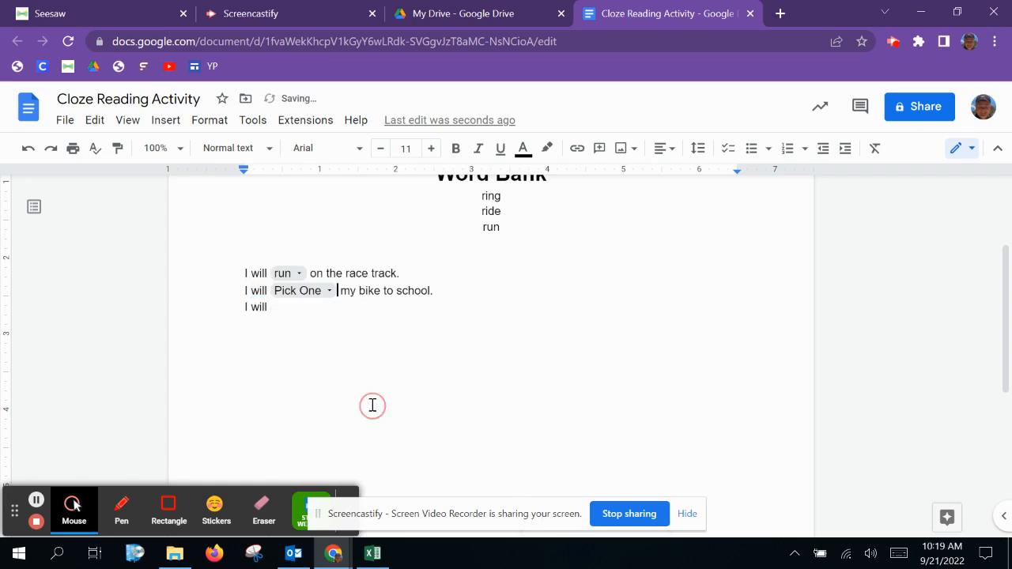
Step: Start a new dropdown in the third sentence and name its template Ring Ride Run
{"action": "left_click", "coordinate": [331, 294]}
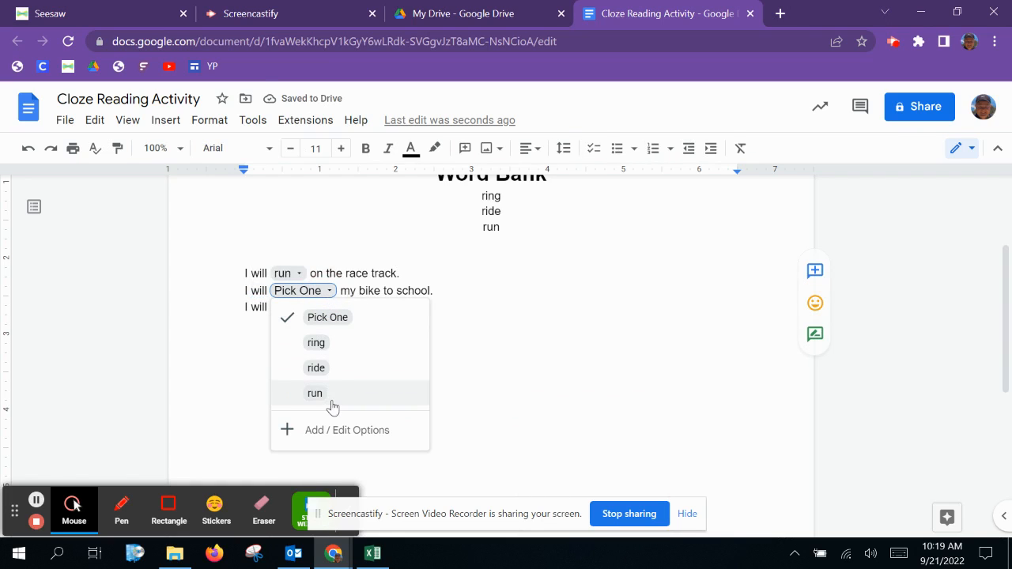
{"action": "left_click", "coordinate": [356, 288]}
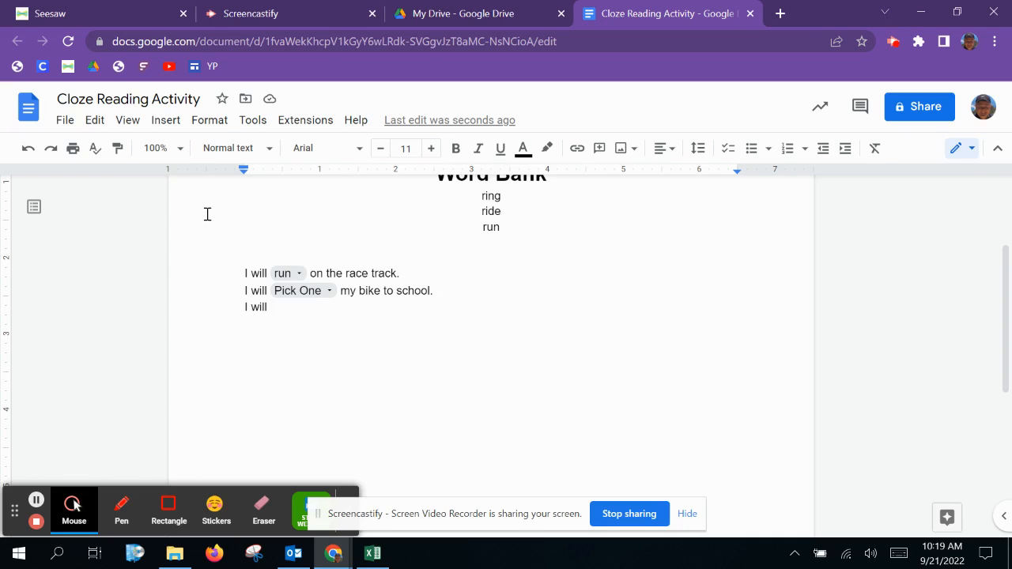
{"action": "left_click", "coordinate": [164, 122]}
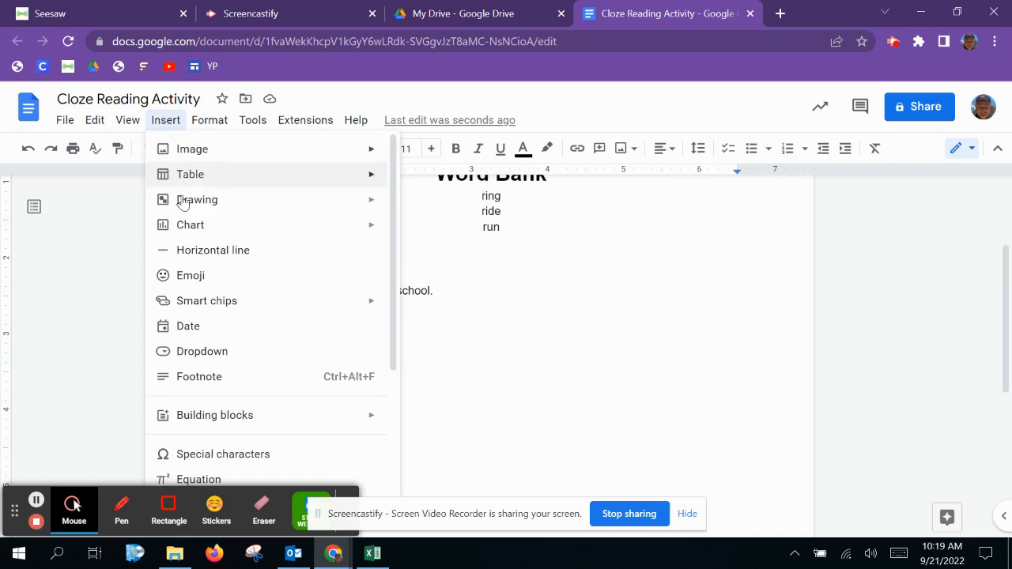
{"action": "left_click", "coordinate": [202, 354]}
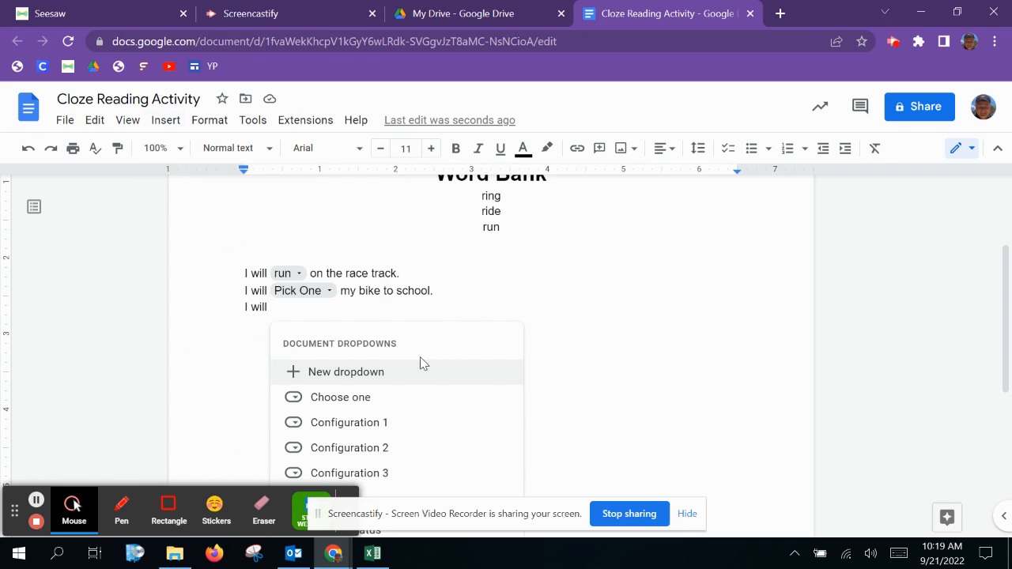
{"action": "left_click", "coordinate": [391, 377]}
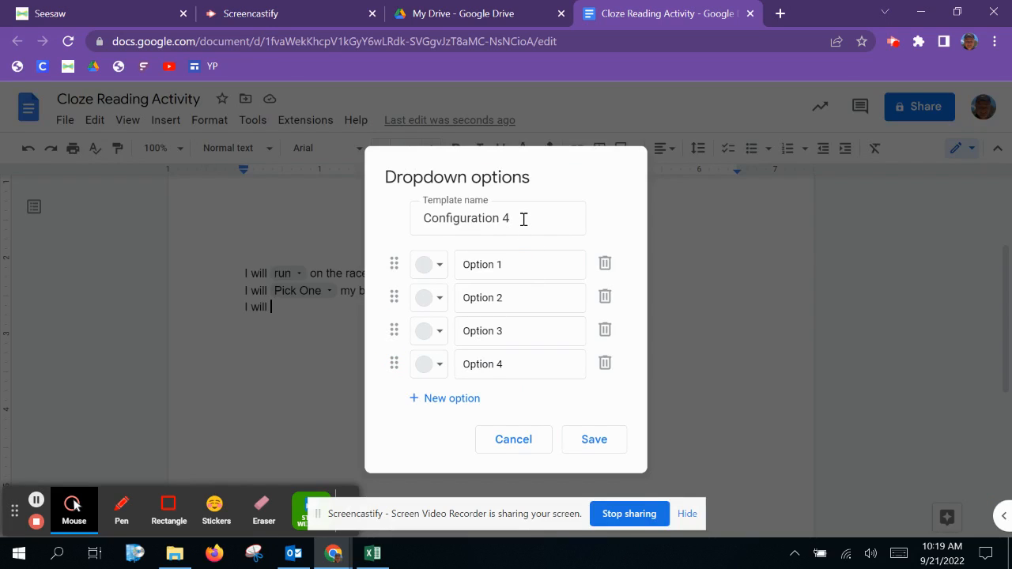
{"action": "left_click_drag", "start_coordinate": [518, 218], "coordinate": [380, 226]}
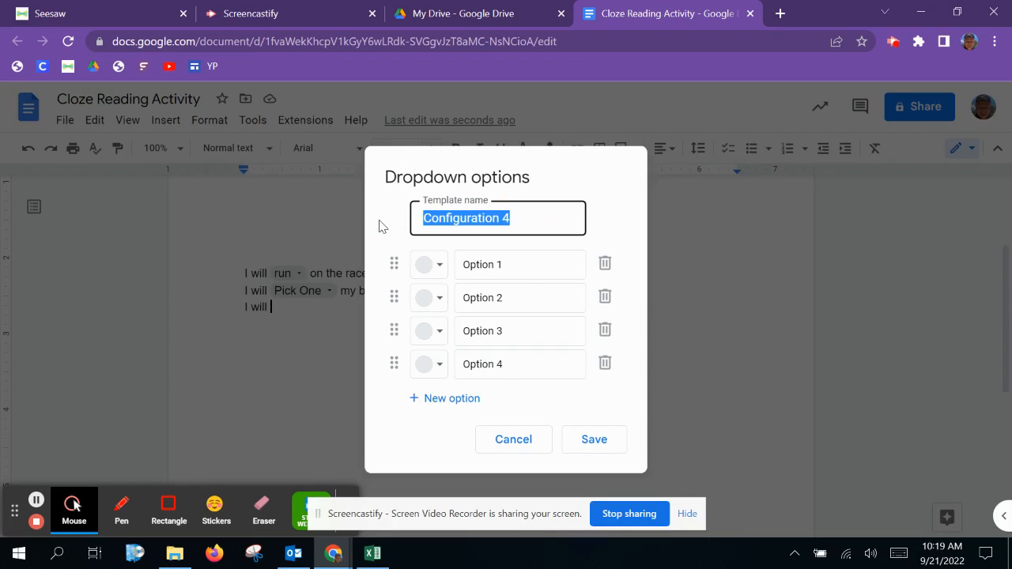
{"action": "type", "text": "Rigo"}
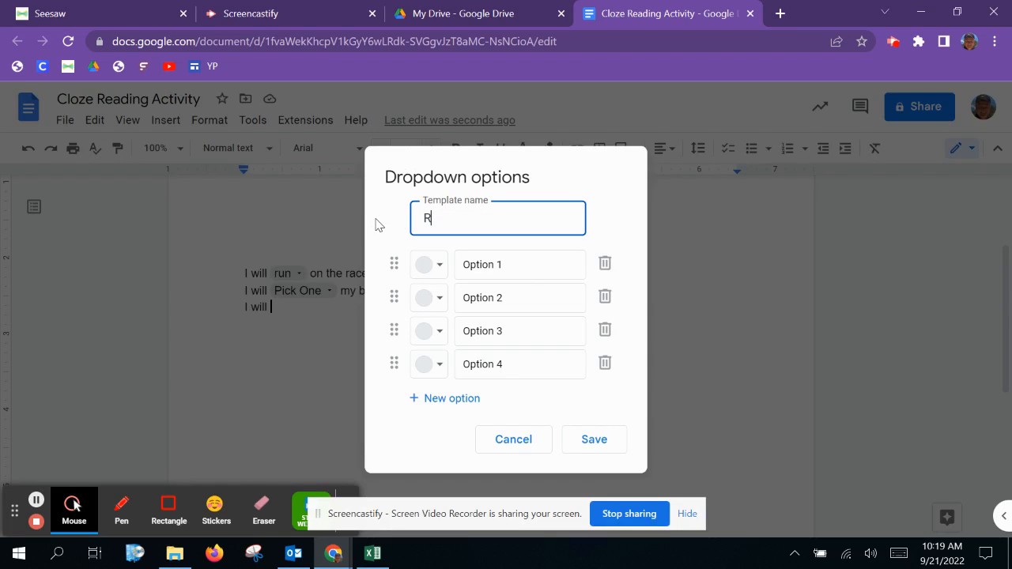
{"action": "key", "text": "BackSpace"}
{"action": "key", "text": "BackSpace"}
{"action": "type", "text": "ng Ride Run"}
Step: Set the new dropdown's options to Pick One, ring, ride and run, and save it
{"action": "left_click", "coordinate": [495, 264]}
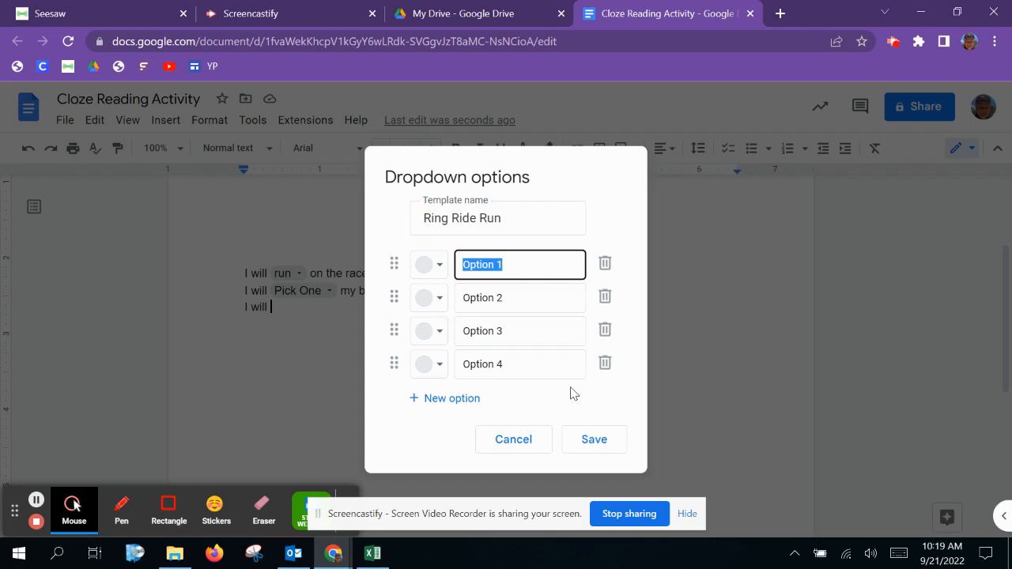
{"action": "type", "text": "Pick One"}
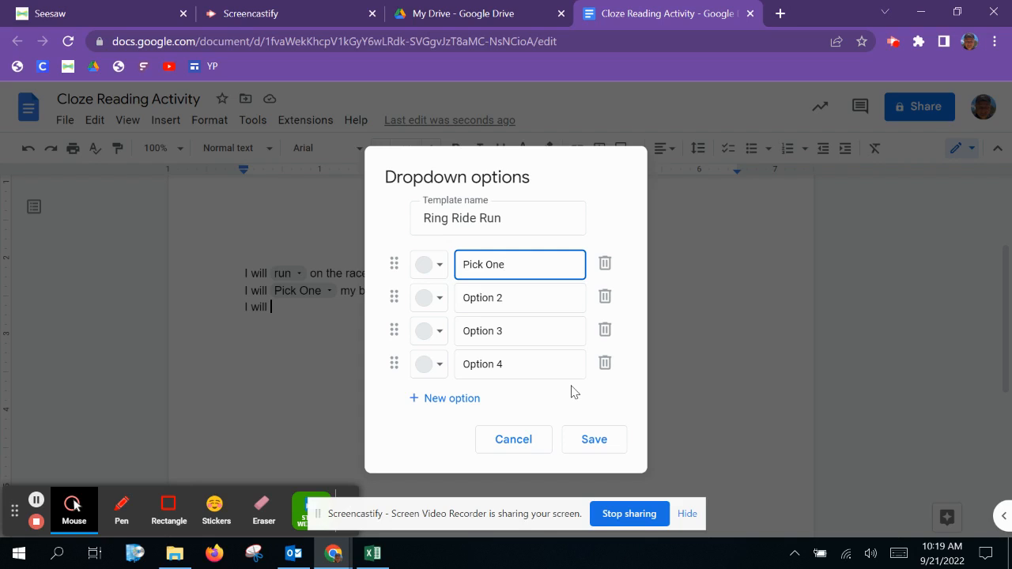
{"action": "left_click_drag", "start_coordinate": [544, 295], "coordinate": [460, 292]}
{"action": "type", "text": "ring"}
{"action": "left_click_drag", "start_coordinate": [531, 332], "coordinate": [440, 331]}
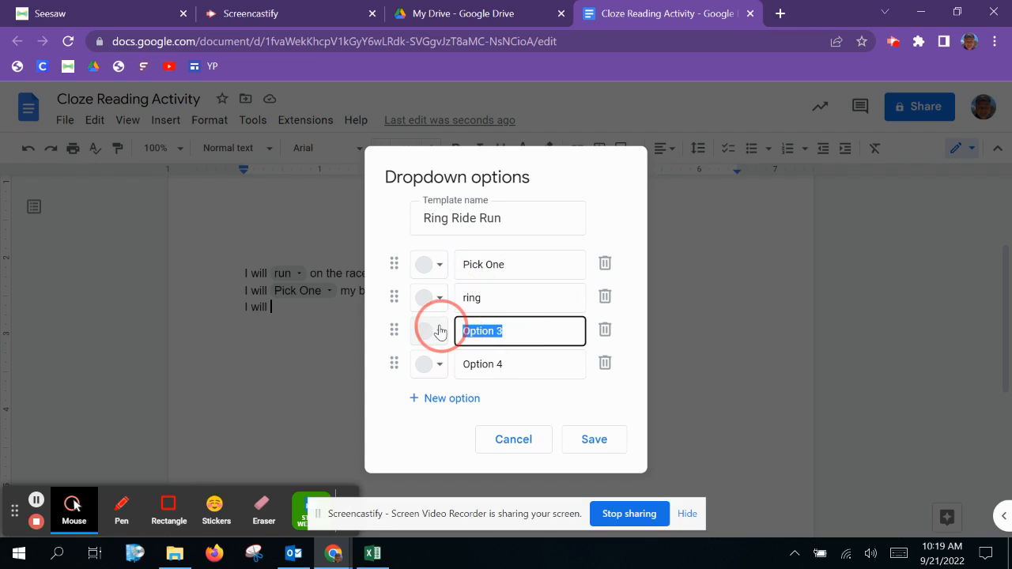
{"action": "type", "text": "ride"}
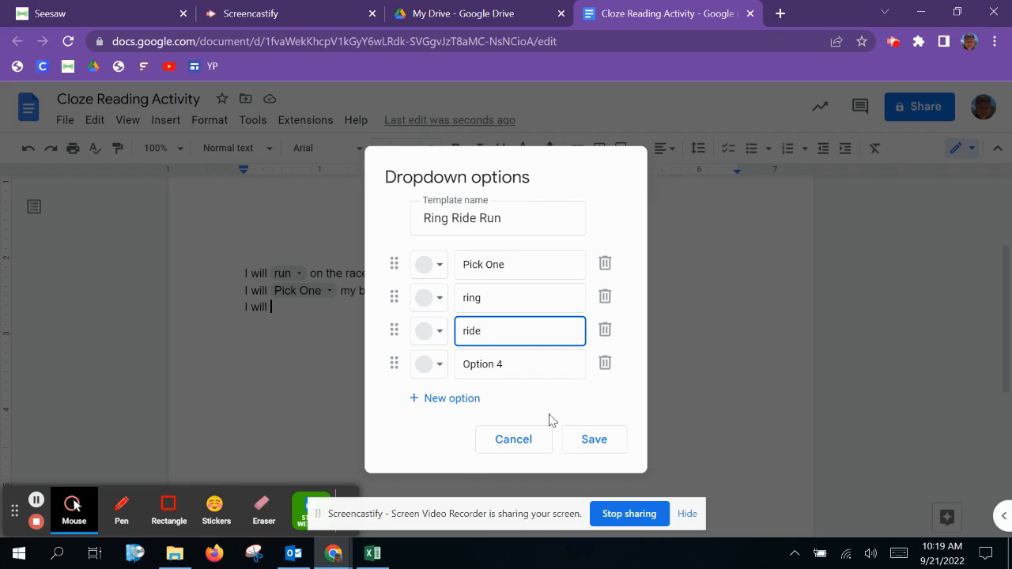
{"action": "left_click_drag", "start_coordinate": [524, 367], "coordinate": [464, 368]}
{"action": "type", "text": "run"}
{"action": "left_click", "coordinate": [594, 440]}
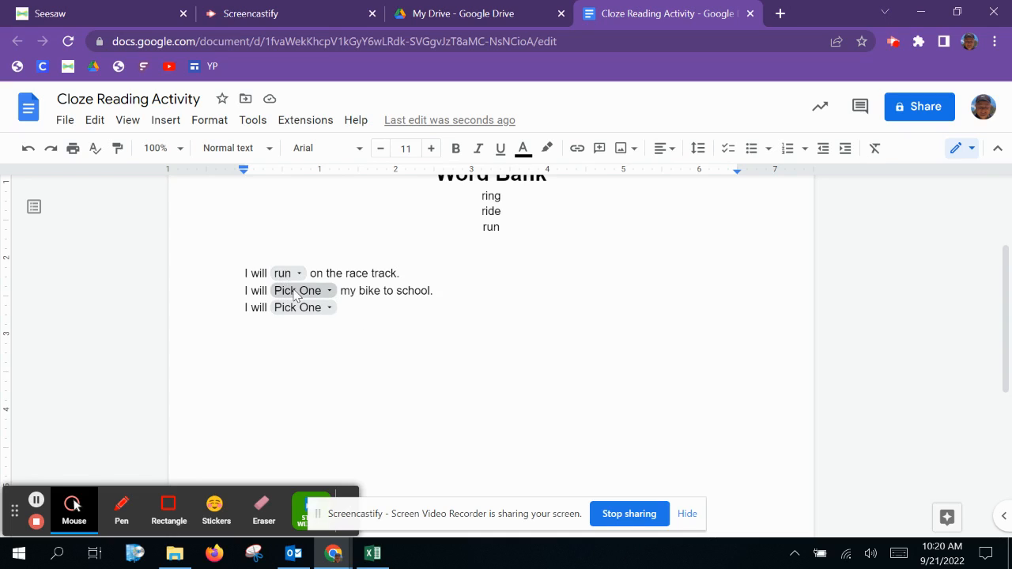
Step: Complete the third sentence with "the doorbell." after its dropdown
{"action": "type", "text": "the doorbell."}
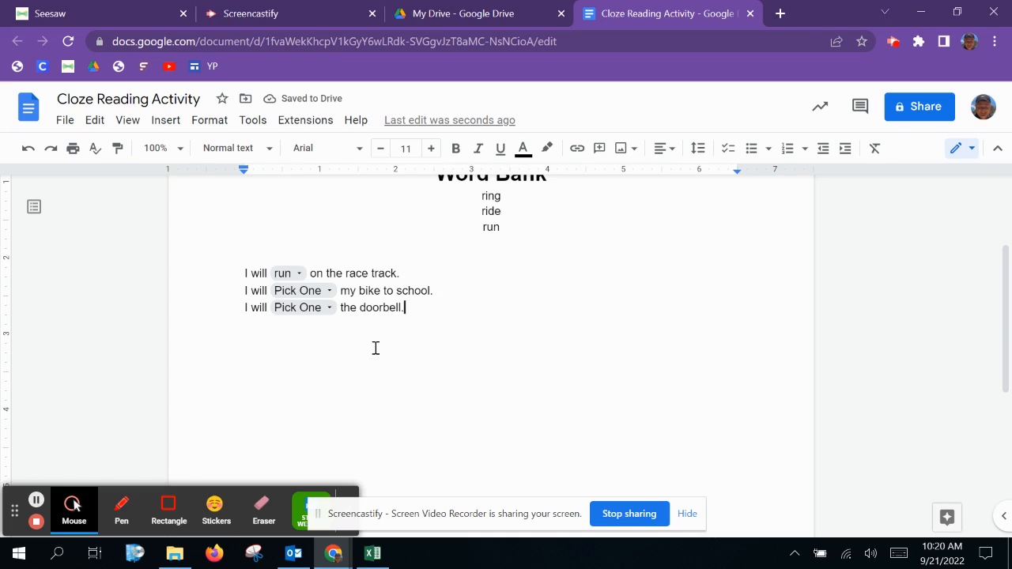
Step: Choose ride in the second sentence's dropdown and ring in the third sentence's dropdown
{"action": "left_click", "coordinate": [328, 290]}
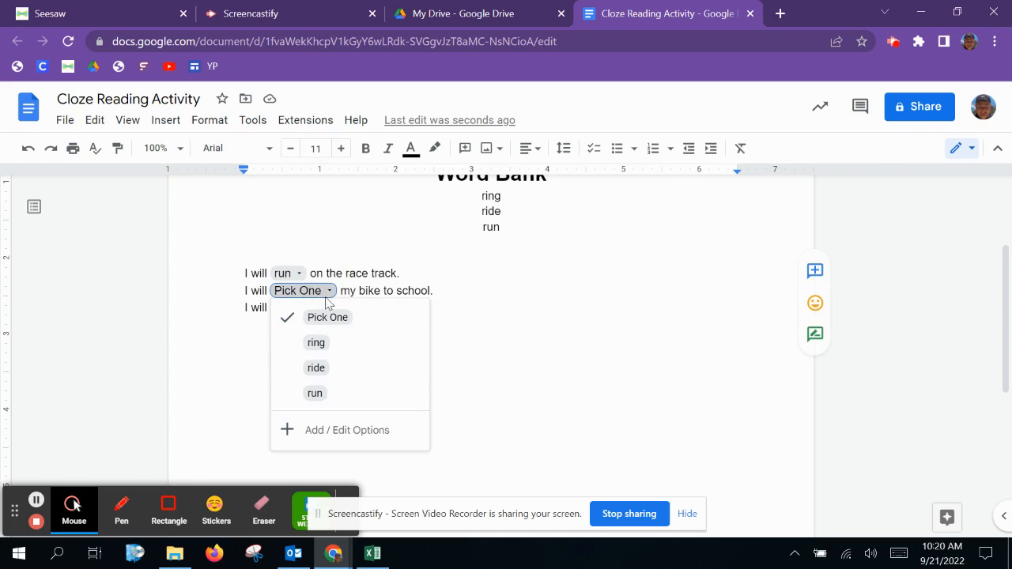
{"action": "left_click", "coordinate": [332, 369]}
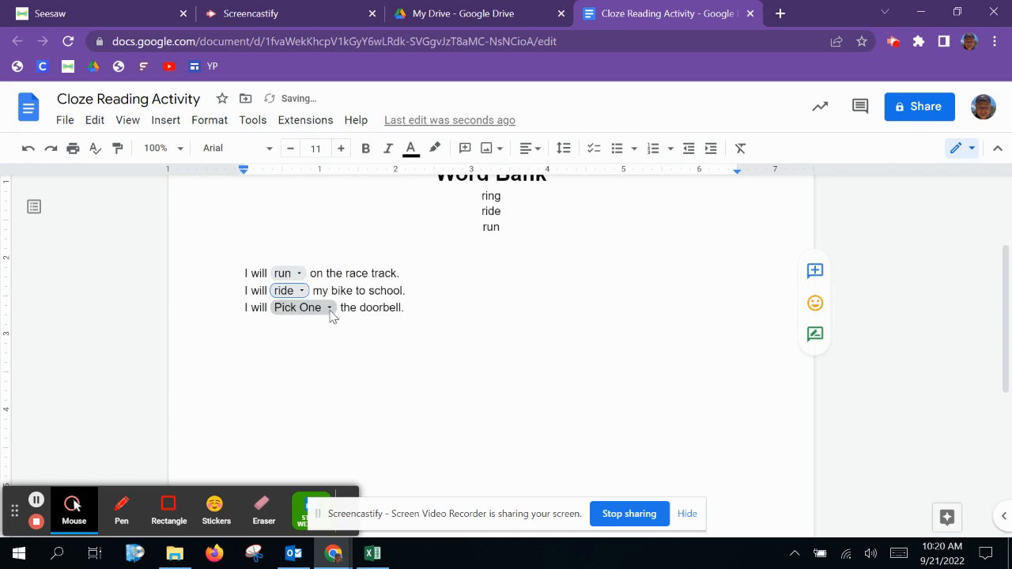
{"action": "left_click", "coordinate": [327, 313]}
{"action": "left_click", "coordinate": [326, 362]}
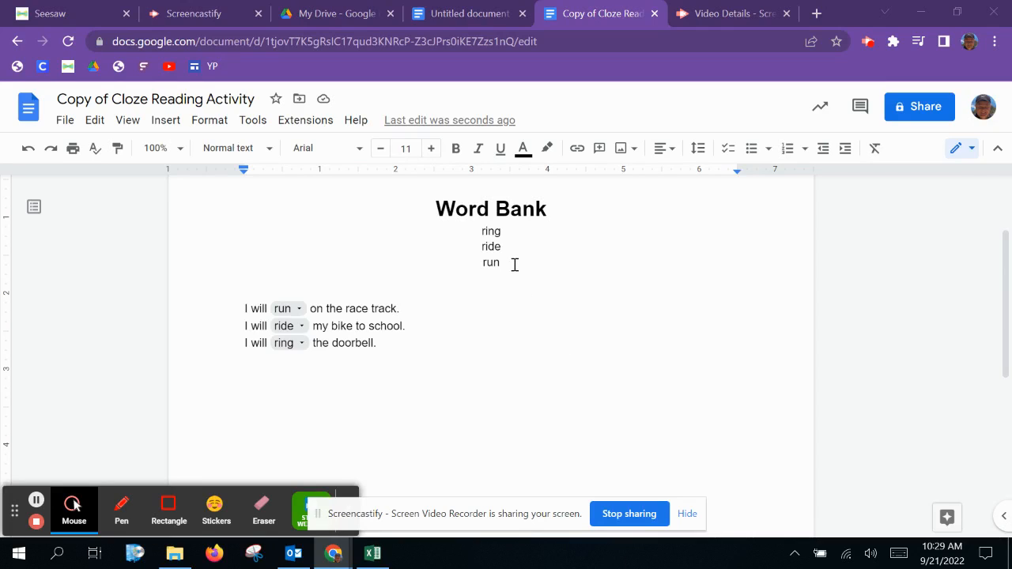
Step: Turn the word bank words ring, ride and run into a checklist
{"action": "left_click_drag", "start_coordinate": [509, 264], "coordinate": [466, 232]}
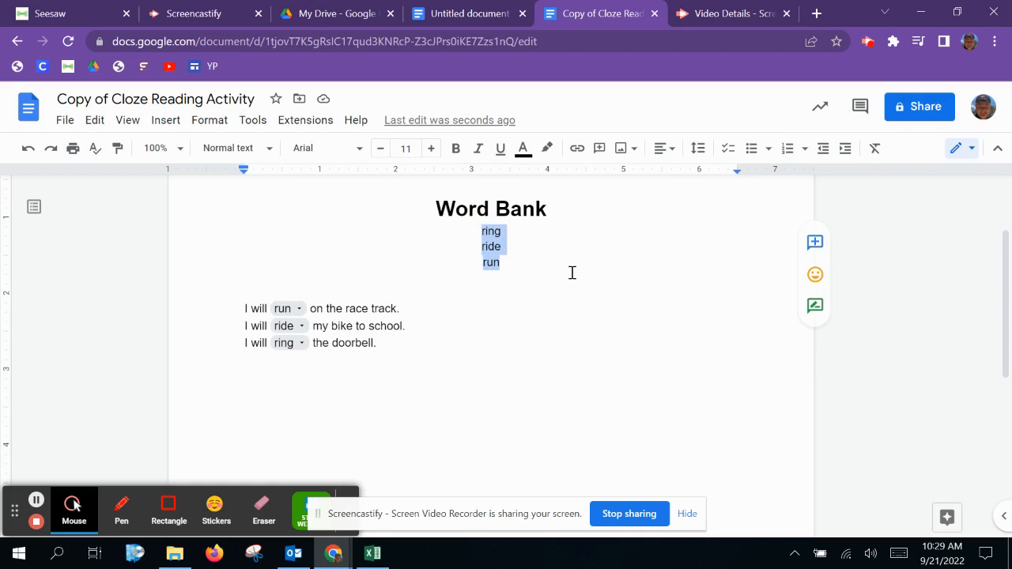
{"action": "left_click", "coordinate": [728, 150]}
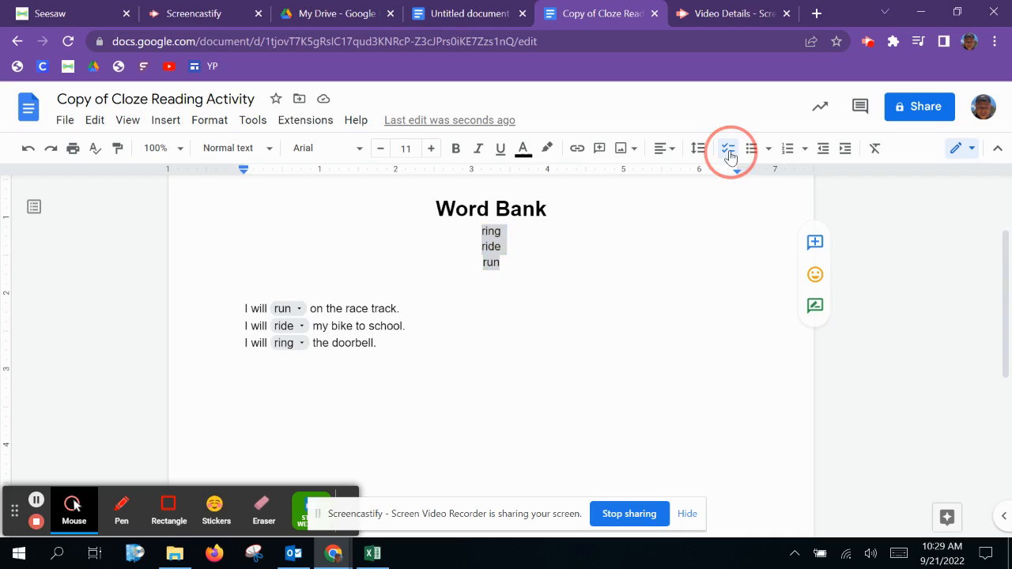
{"action": "left_click", "coordinate": [567, 290]}
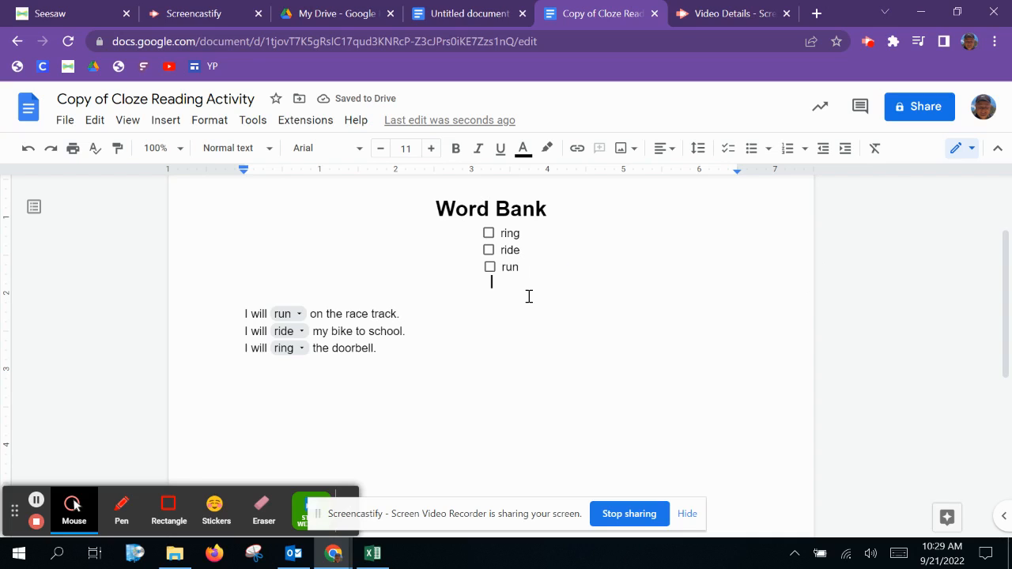
Step: Tick and untick all three word bank checklist items
{"action": "left_click", "coordinate": [490, 234]}
{"action": "left_click", "coordinate": [490, 251]}
{"action": "left_click", "coordinate": [490, 268]}
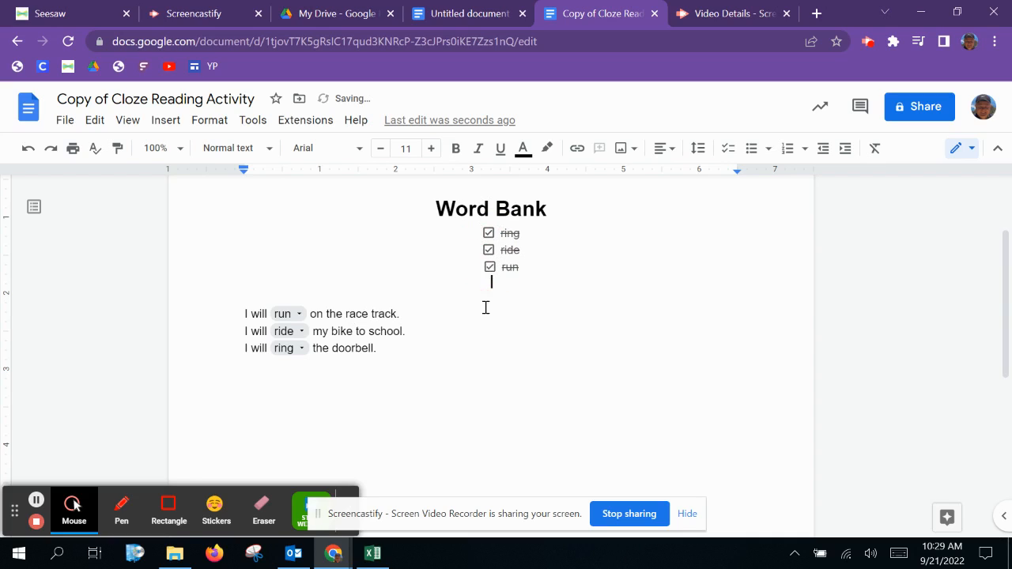
{"action": "left_click", "coordinate": [490, 268]}
{"action": "left_click", "coordinate": [489, 251]}
{"action": "left_click", "coordinate": [490, 234]}
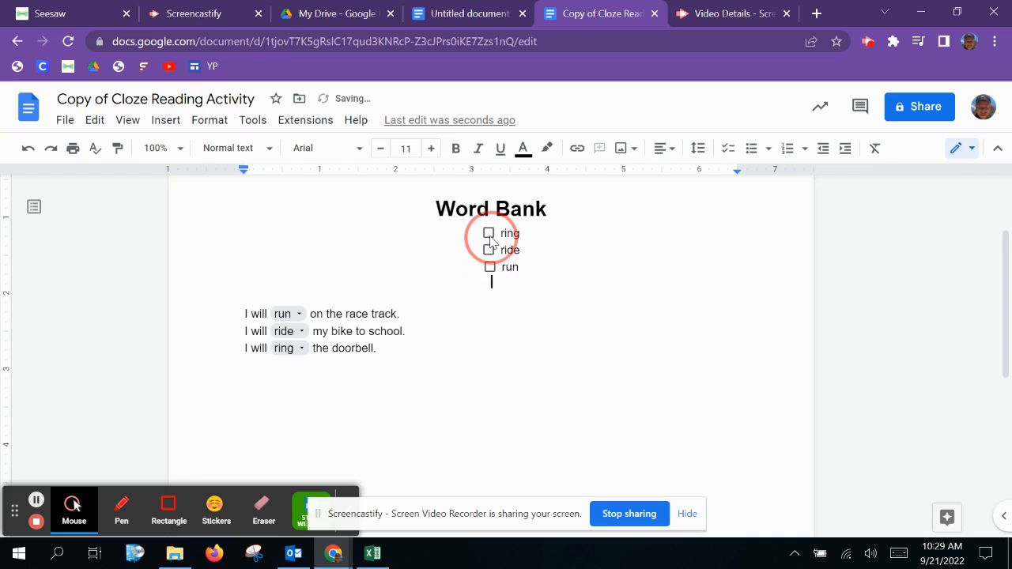
Step: Reset all three sentence dropdowns to Pick One
{"action": "left_click", "coordinate": [286, 314]}
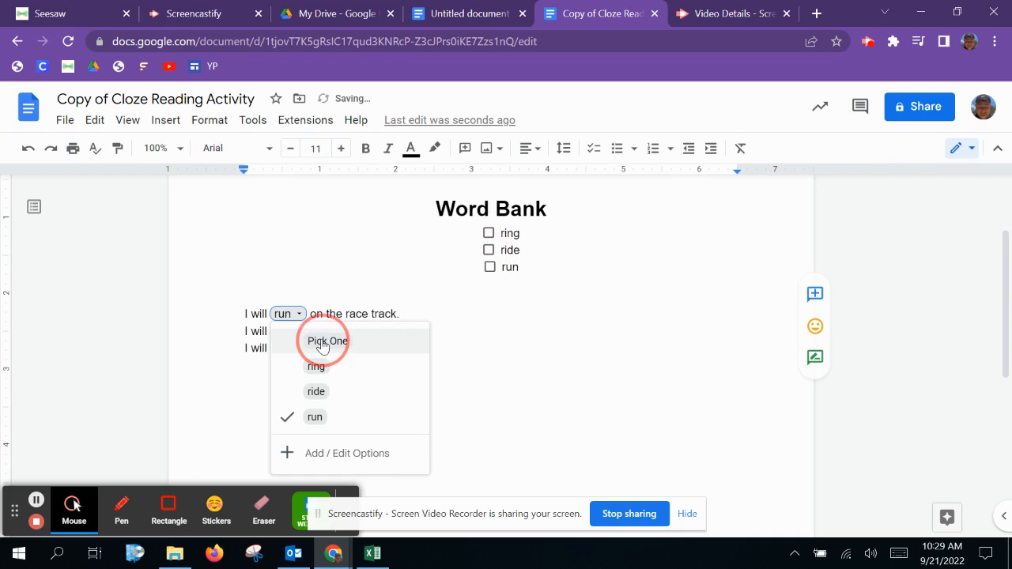
{"action": "left_click", "coordinate": [322, 342]}
{"action": "left_click", "coordinate": [291, 331]}
{"action": "left_click", "coordinate": [323, 357]}
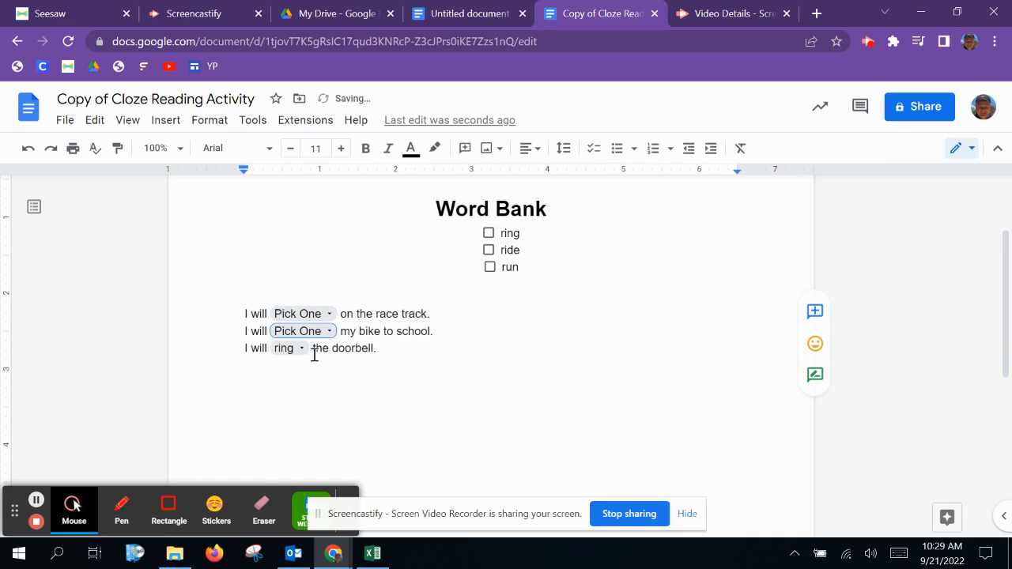
{"action": "left_click", "coordinate": [285, 348]}
{"action": "left_click", "coordinate": [297, 372]}
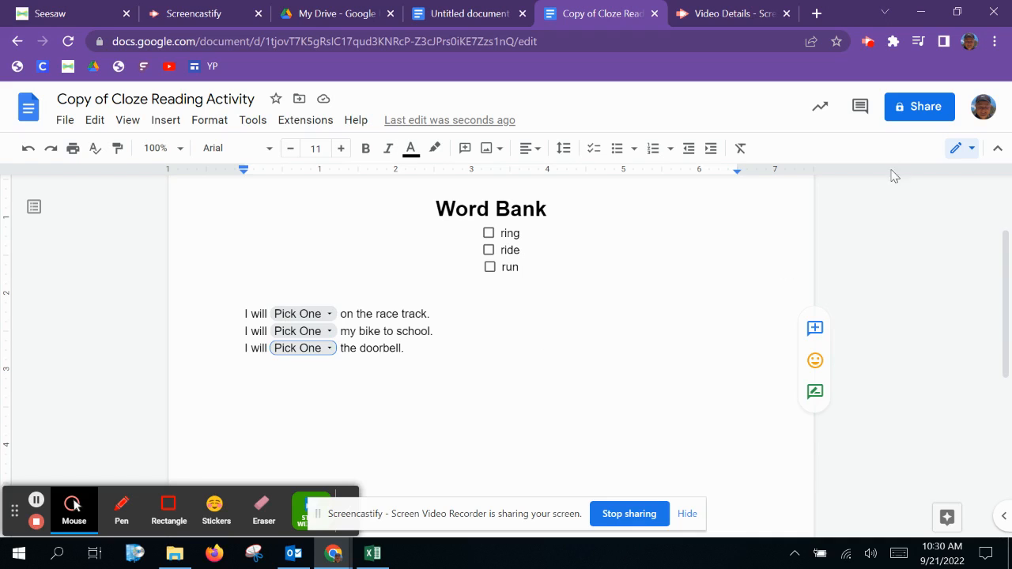
Step: Set the document's general access to Conrad Weiser Area School District and copy its share link
{"action": "left_click", "coordinate": [905, 107]}
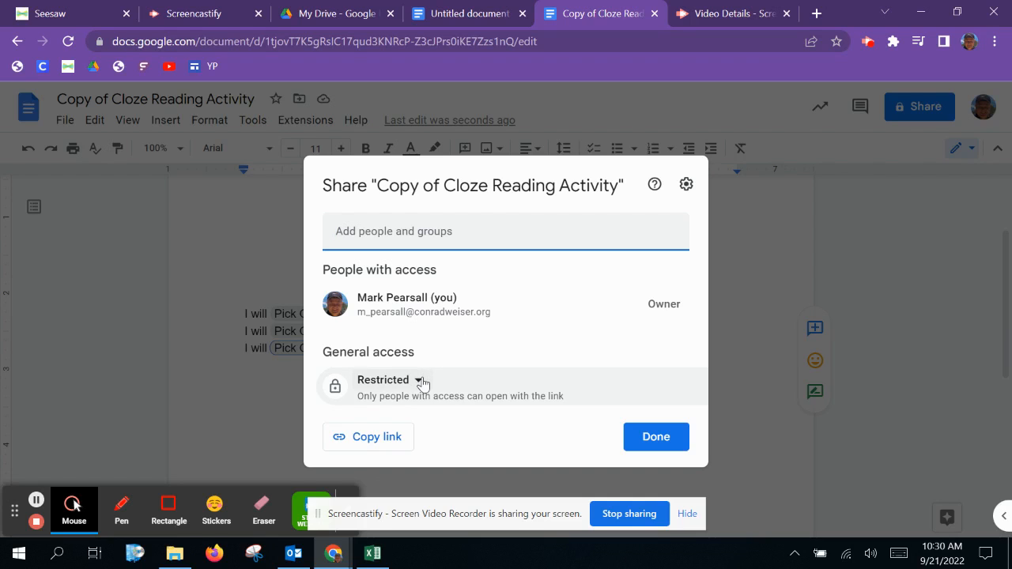
{"action": "left_click", "coordinate": [419, 381]}
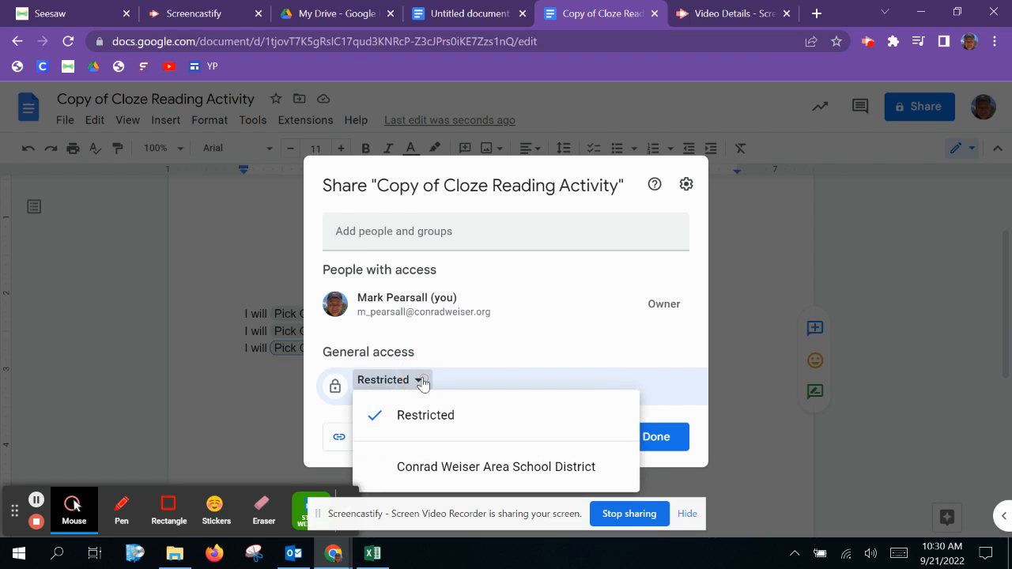
{"action": "left_click", "coordinate": [427, 470]}
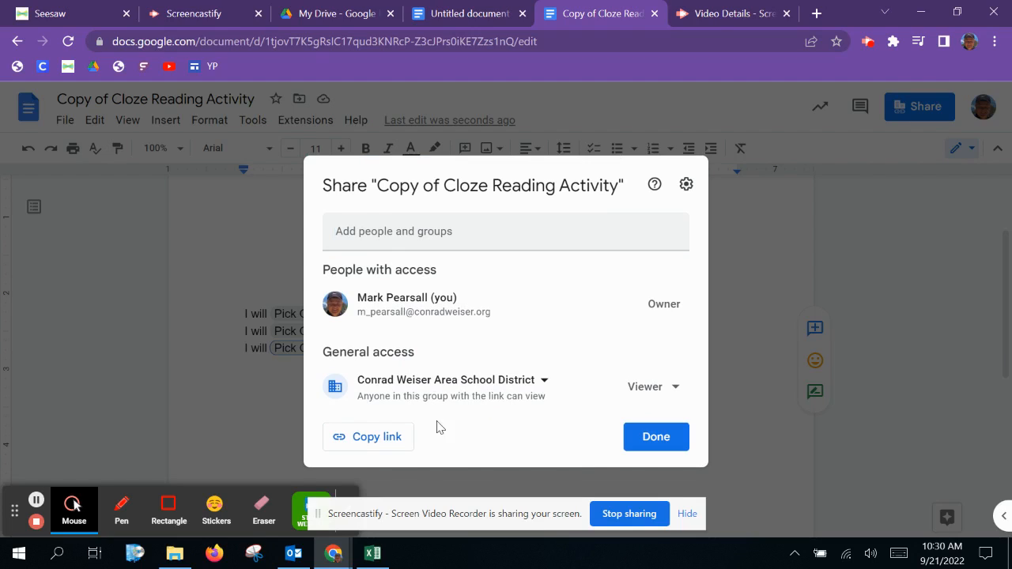
{"action": "left_click", "coordinate": [372, 442]}
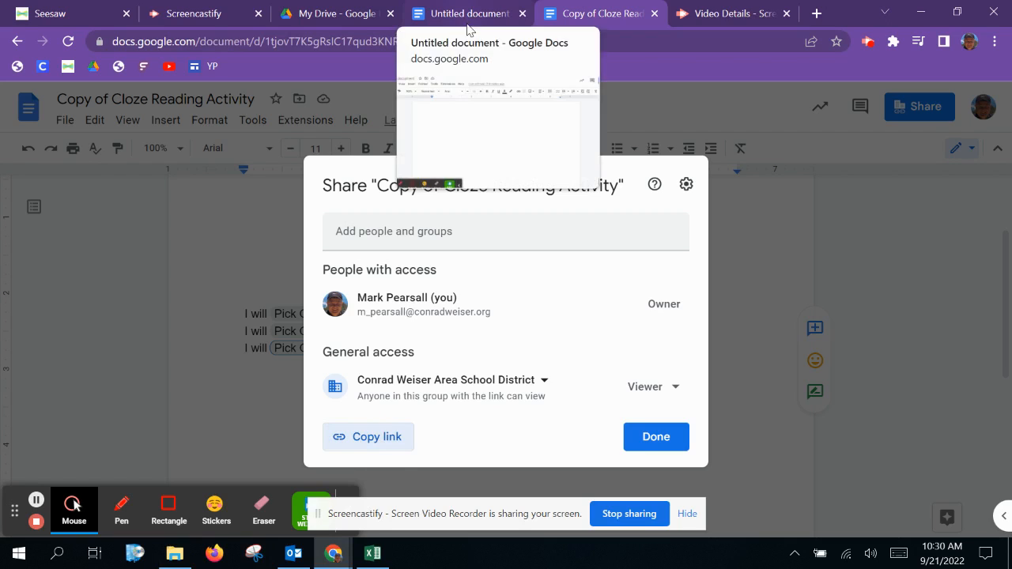
Step: Paste the copied share link into the Untitled document
{"action": "left_click", "coordinate": [492, 20]}
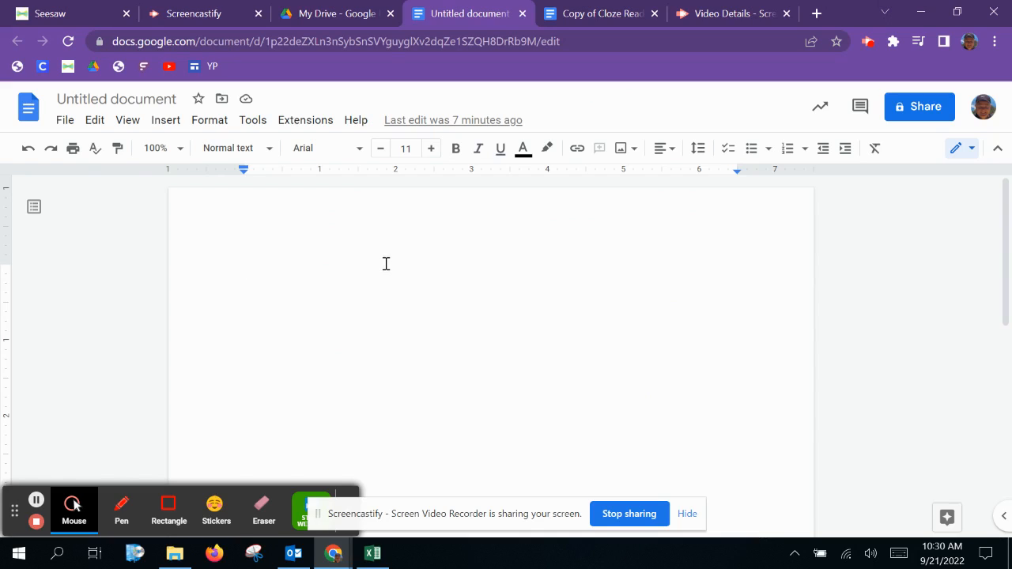
{"action": "left_click", "coordinate": [94, 121]}
{"action": "left_click", "coordinate": [132, 265]}
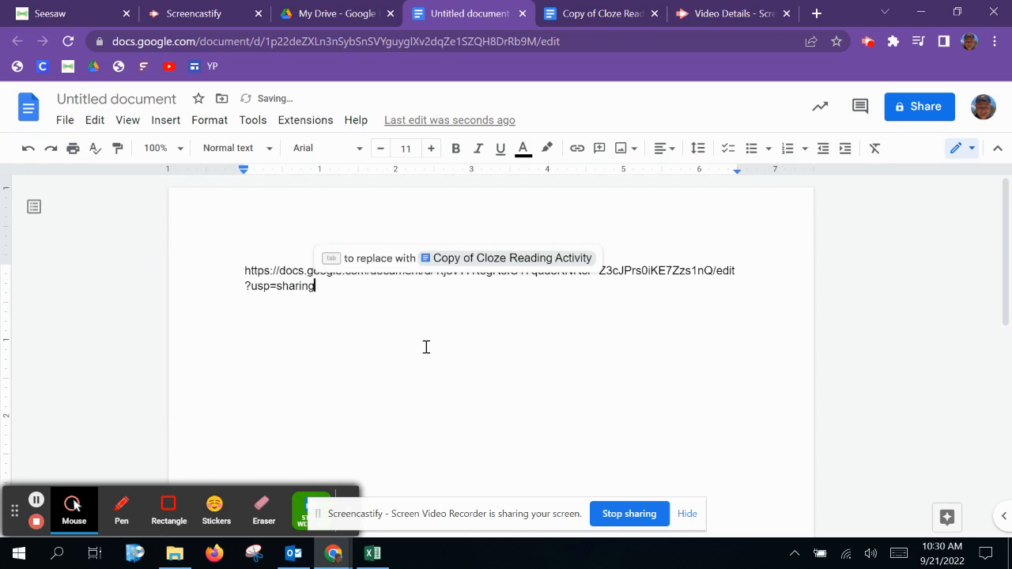
Step: Replace "edit" in the pasted link with "copy" and turn the text into a link
{"action": "left_click", "coordinate": [533, 327]}
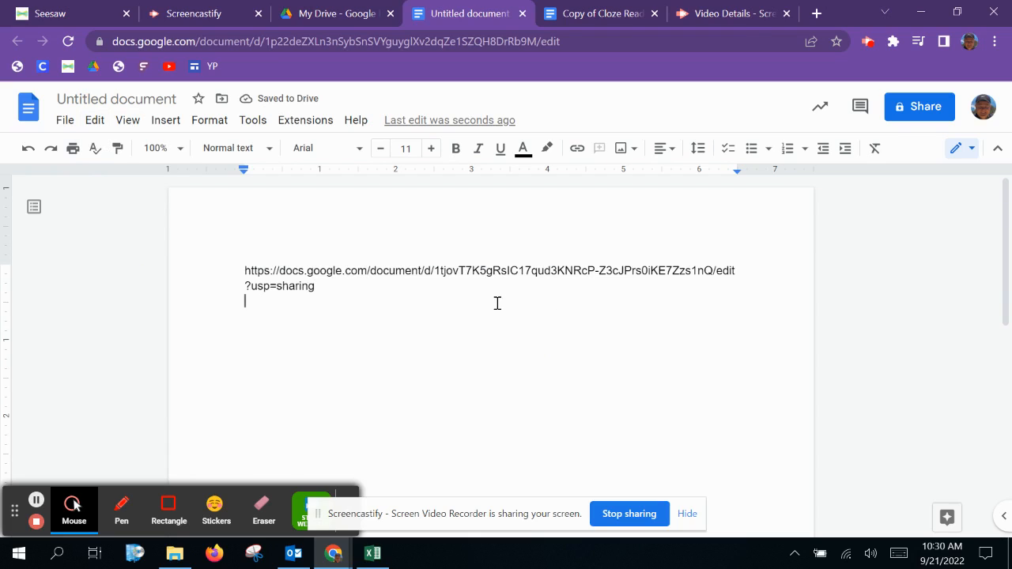
{"action": "left_click", "coordinate": [719, 274]}
{"action": "mouse_move", "coordinate": [719, 273]}
{"action": "left_mouse_down"}
{"action": "mouse_move", "coordinate": [735, 271]}
{"action": "mouse_move", "coordinate": [715, 272]}
{"action": "left_mouse_up"}
{"action": "left_click", "coordinate": [738, 271]}
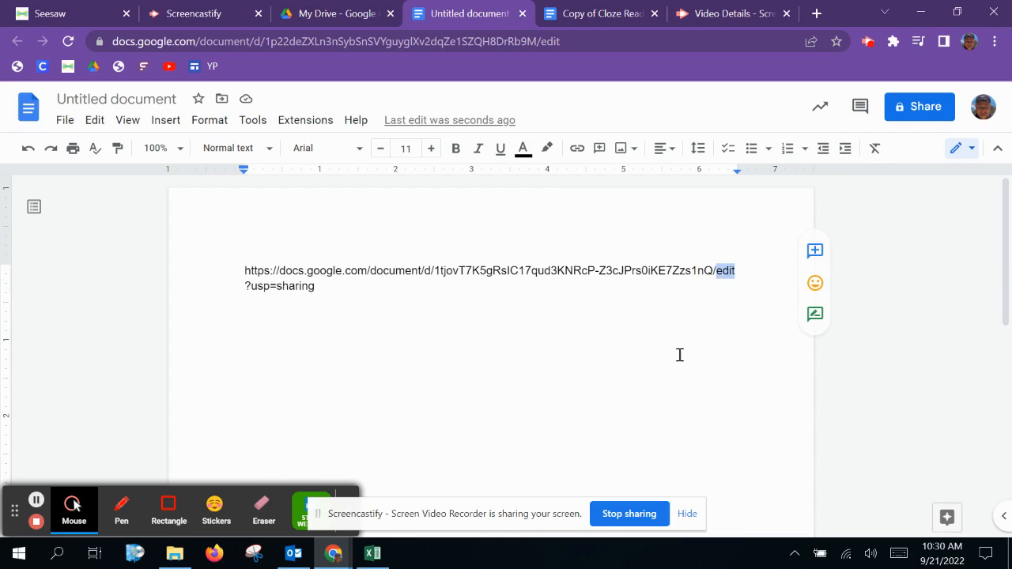
{"action": "type", "text": "copy"}
{"action": "left_click", "coordinate": [356, 288]}
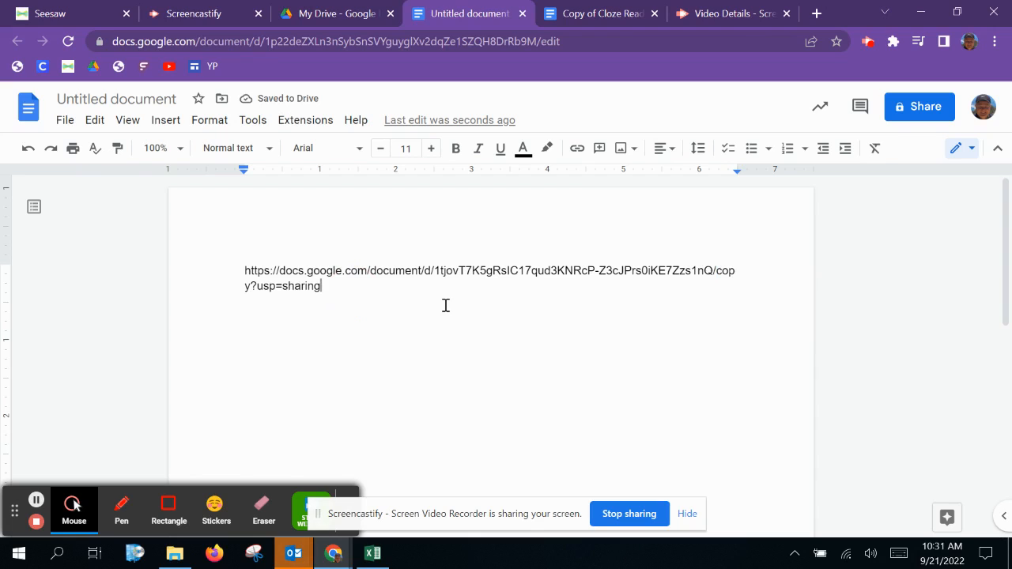
{"action": "key", "text": "Return"}
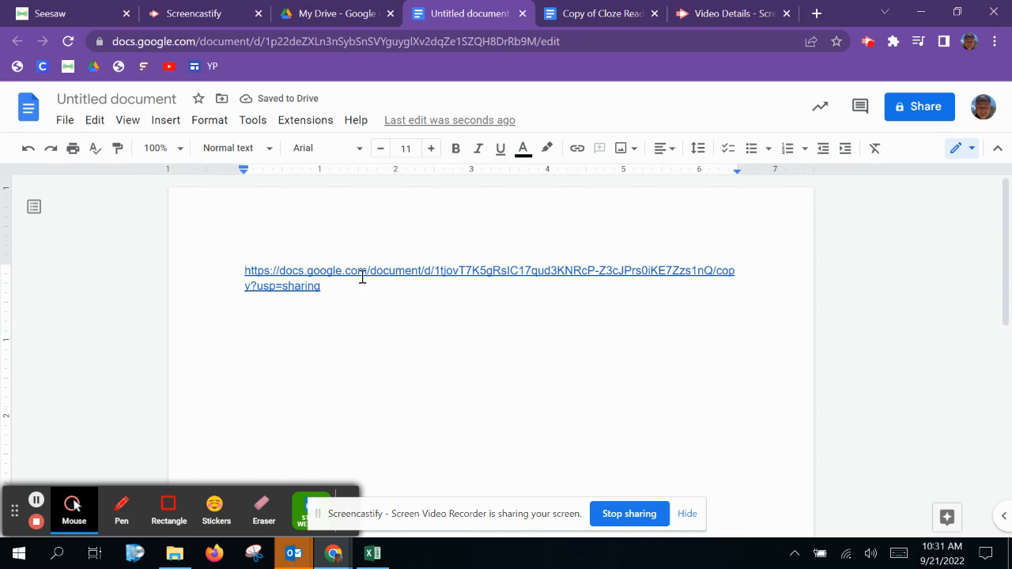
Step: Open the modified copy link and make a copy of the Cloze Reading Activity document
{"action": "left_click", "coordinate": [317, 273]}
{"action": "left_click", "coordinate": [296, 285]}
{"action": "left_click", "coordinate": [296, 288]}
{"action": "left_click", "coordinate": [291, 270]}
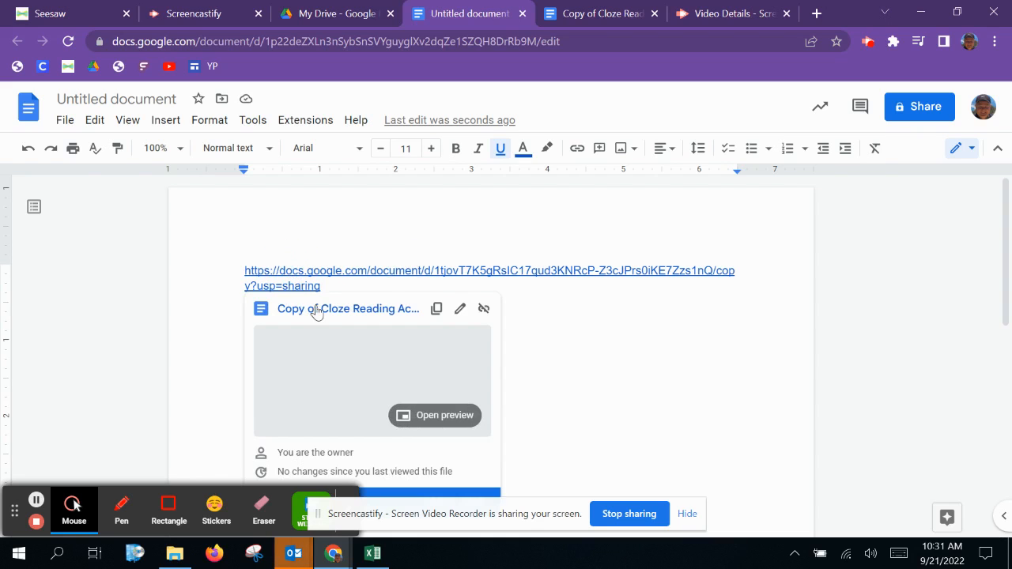
{"action": "left_click", "coordinate": [317, 307]}
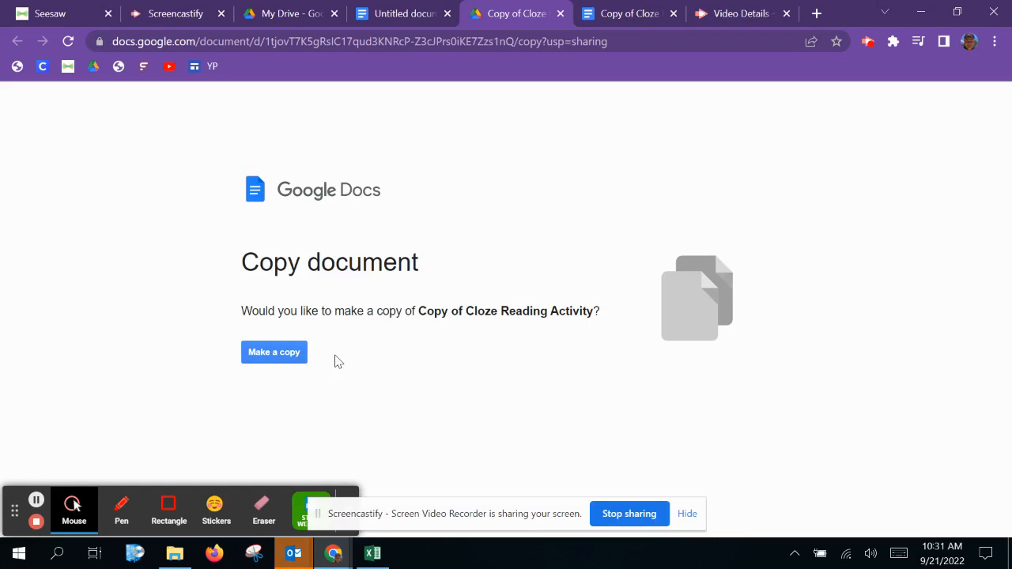
{"action": "left_click", "coordinate": [263, 352]}
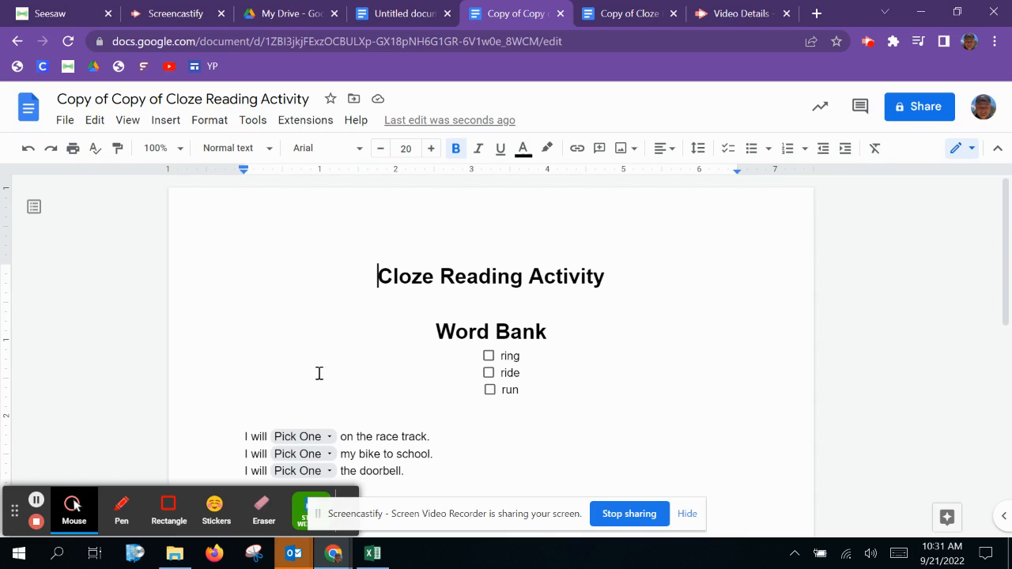
{"action": "scroll", "coordinate": [440, 368], "scroll_direction": "down", "scroll_amount": 1}
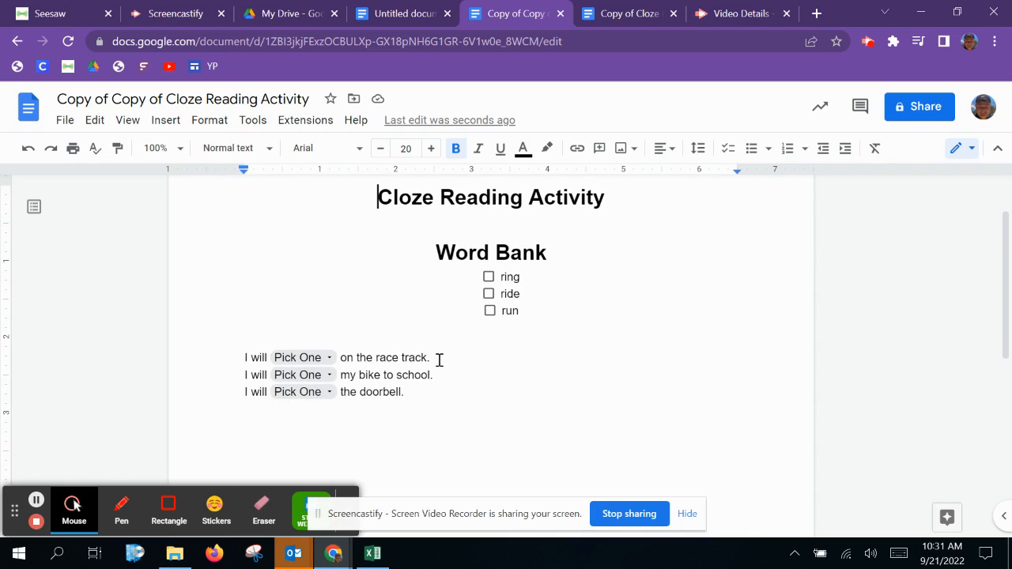